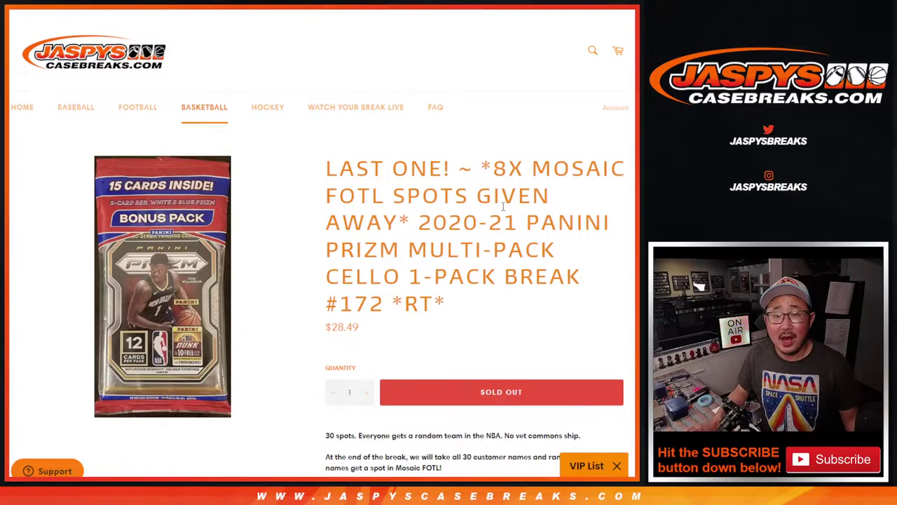
Highlight the product name, the giveaway phrase and the 8X in the video title.
drag(417, 223, 482, 309)
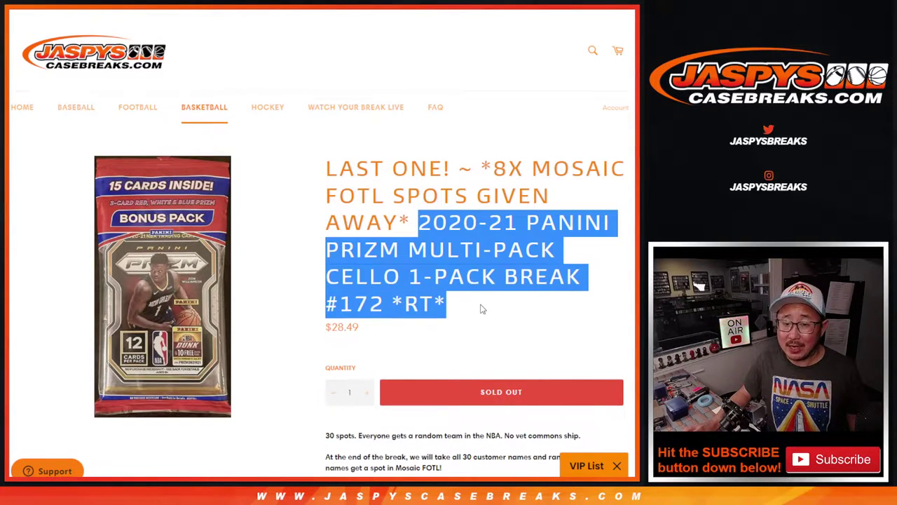
click(482, 305)
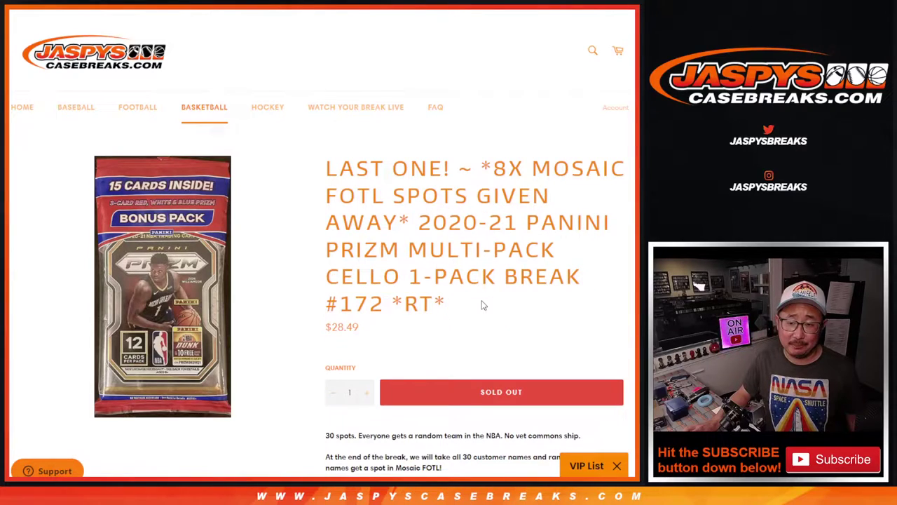
drag(493, 171, 400, 223)
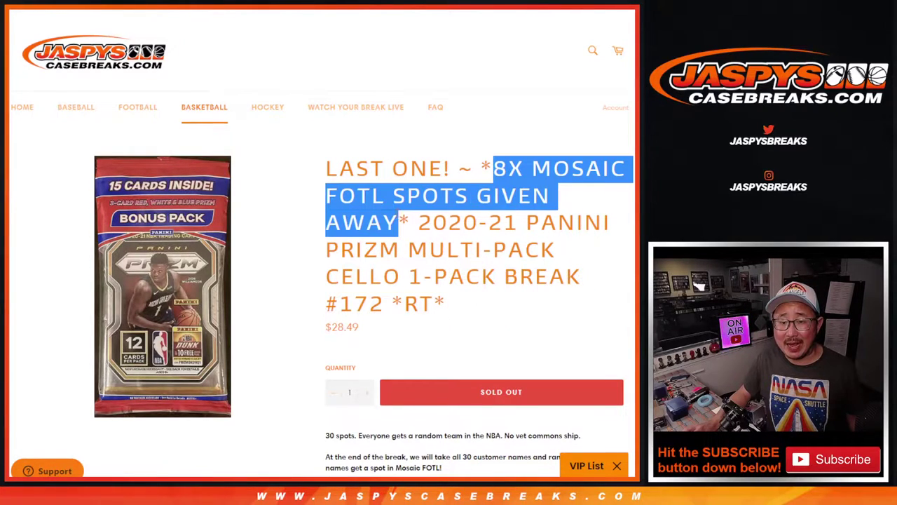
click(404, 223)
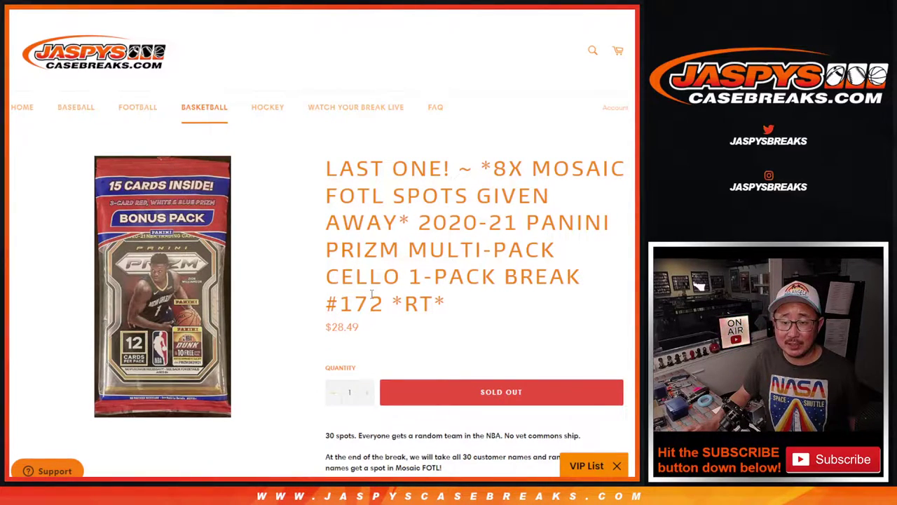
double_click(497, 164)
click(470, 222)
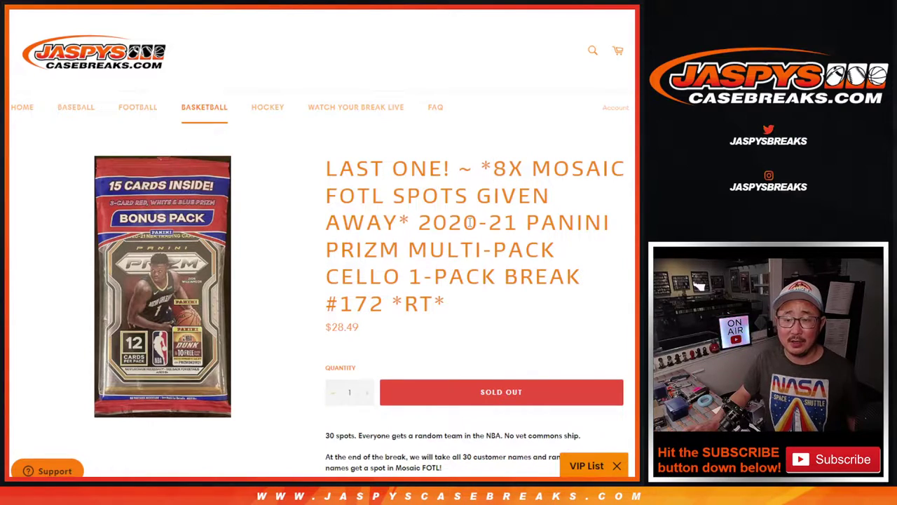
Look over the names randomizer, the NBA team list and the dice roller pages.
key(ctrl+Tab)
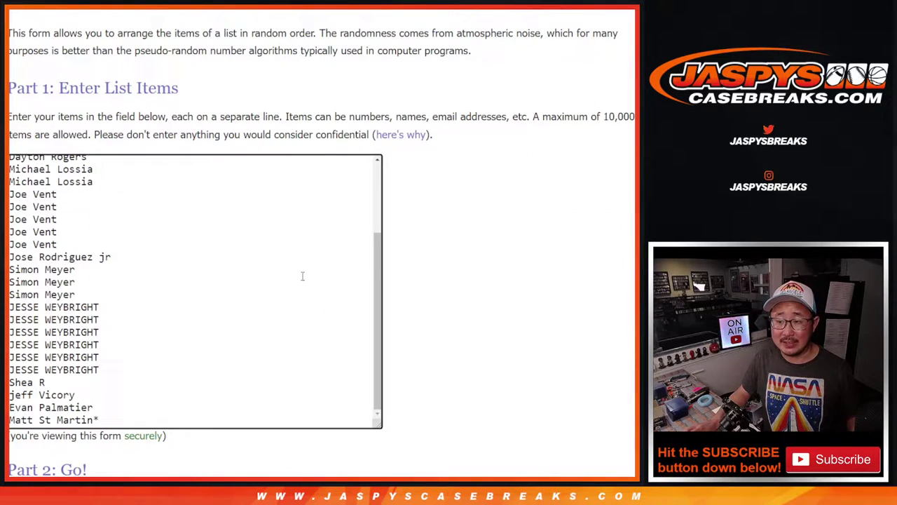
scroll(303, 295, up, 2)
scroll(304, 289, down, 3)
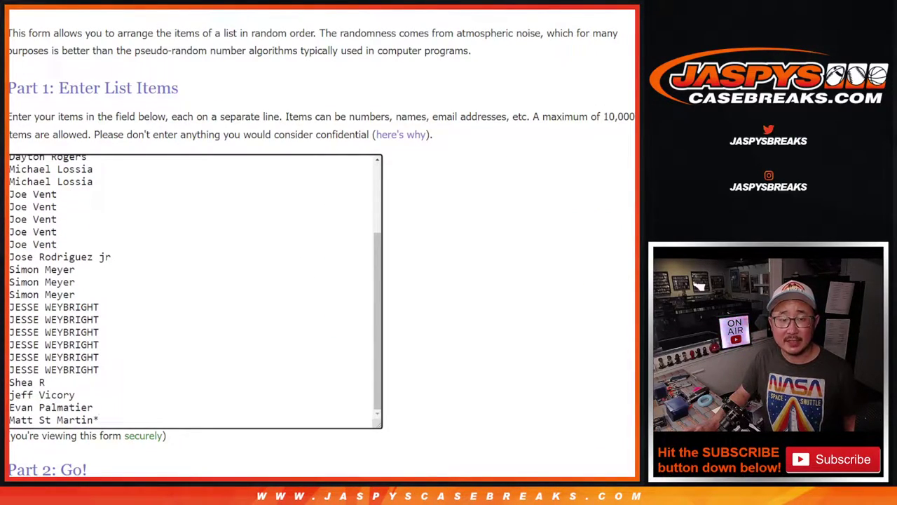
scroll(259, 250, up, 4)
scroll(259, 250, down, 4)
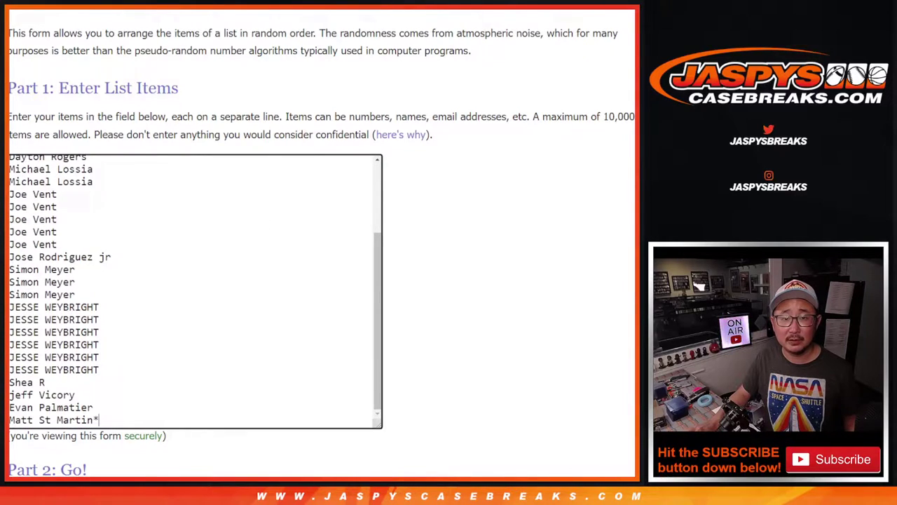
key(ctrl+Tab)
scroll(257, 331, up, 5)
key(ctrl+Tab)
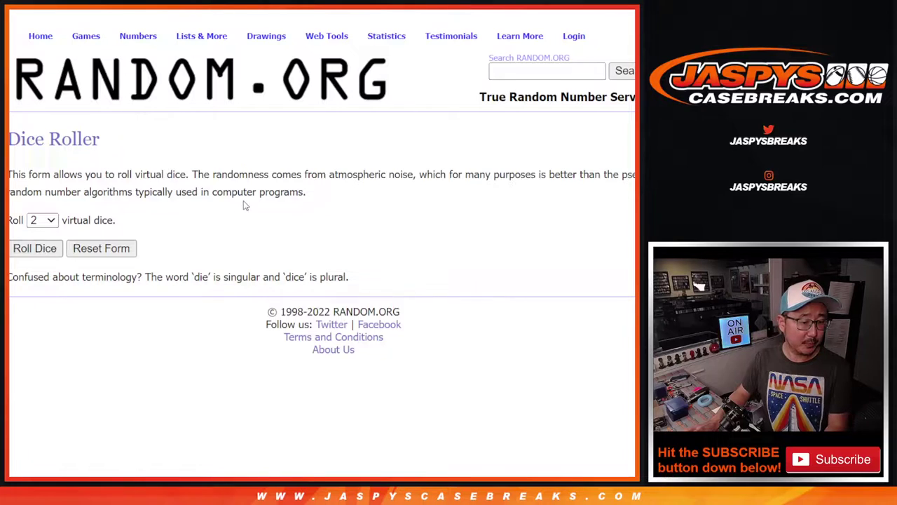
key(ctrl+Tab)
scroll(147, 286, down, 2)
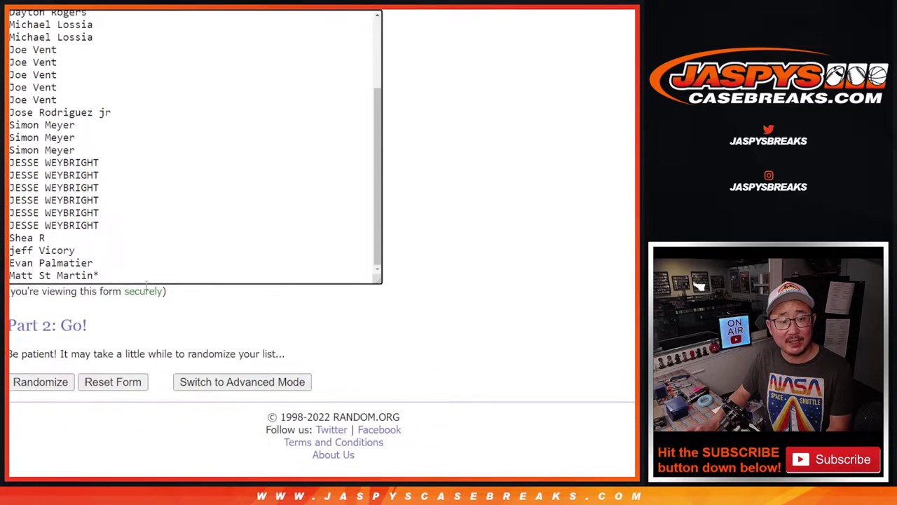
Randomize the 30 names, then reshuffle them five more times.
click(35, 380)
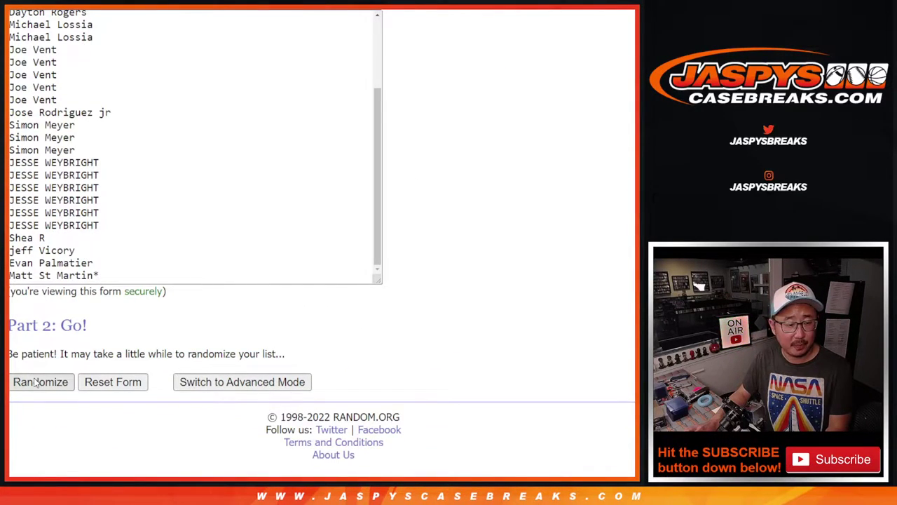
scroll(36, 382, down, 4)
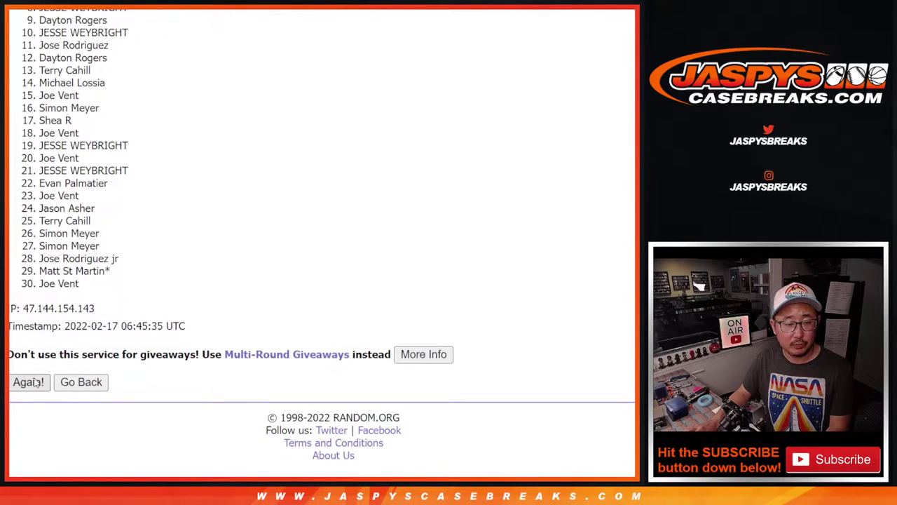
click(35, 382)
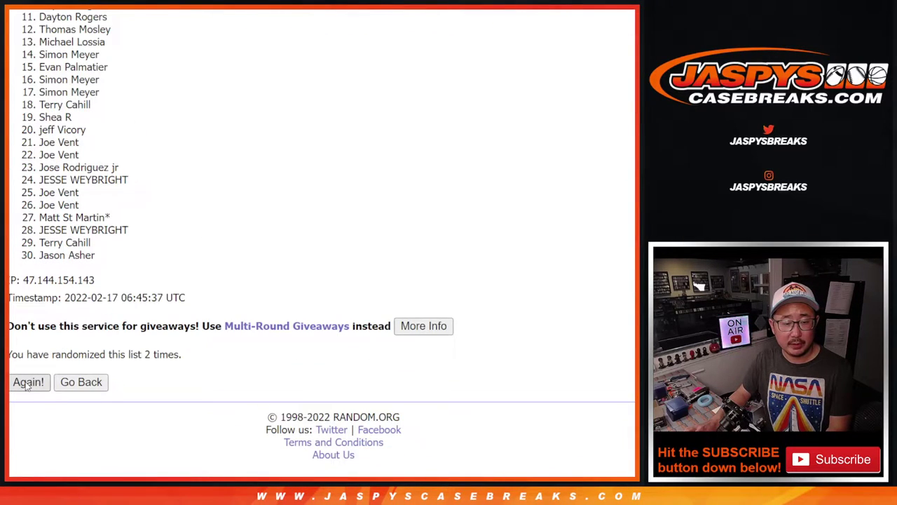
click(27, 384)
scroll(26, 388, down, 5)
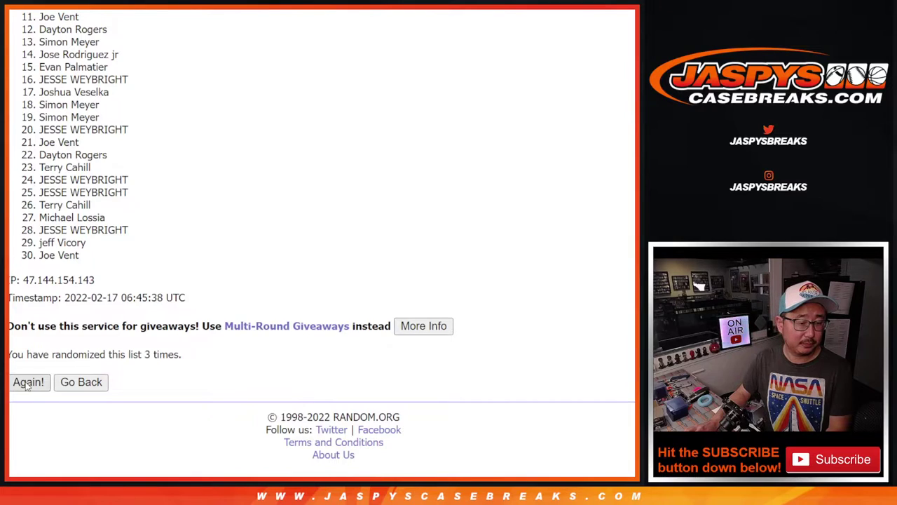
click(26, 384)
scroll(27, 384, down, 5)
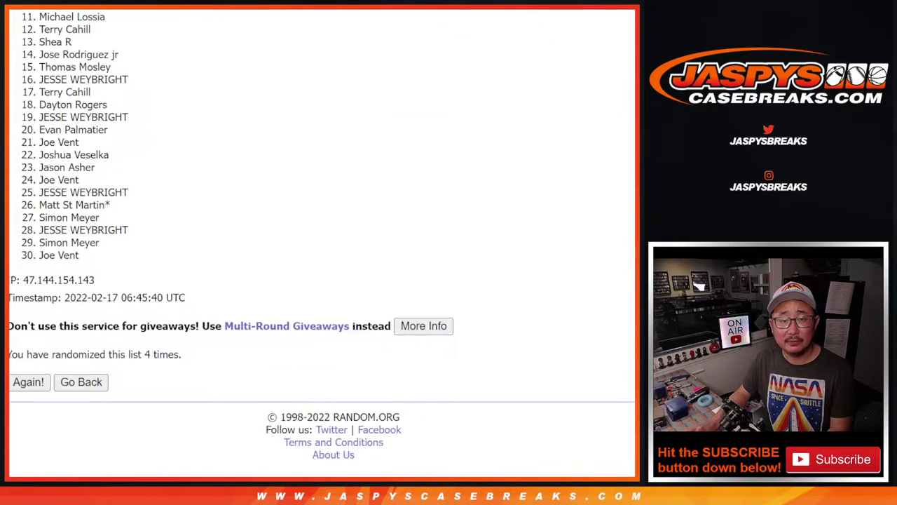
click(31, 383)
scroll(35, 384, down, 5)
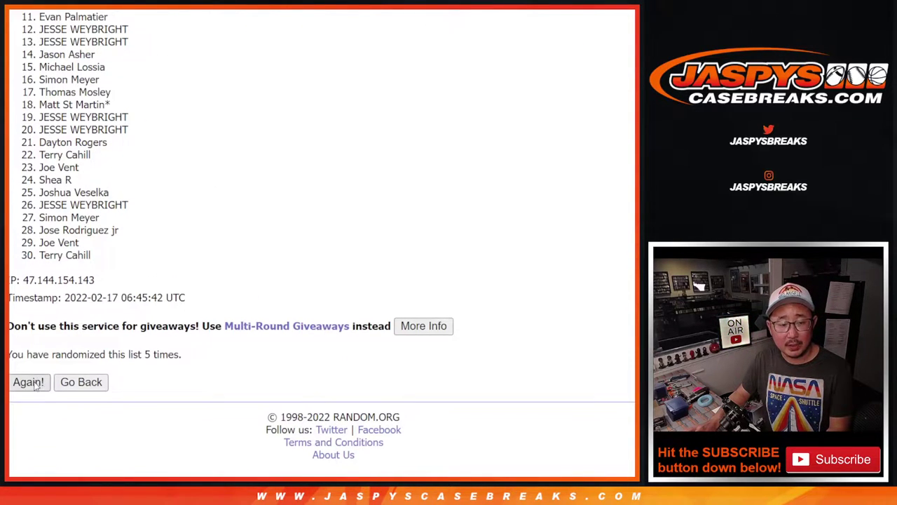
click(33, 385)
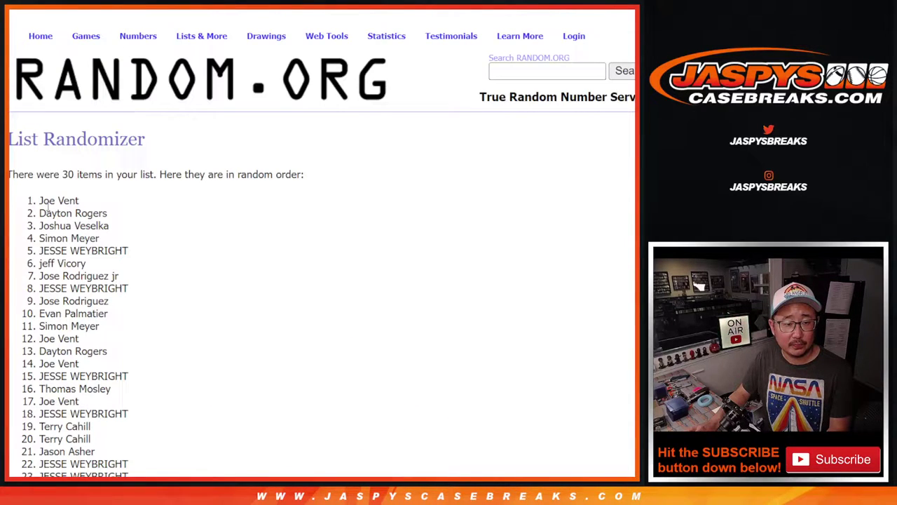
Copy randomized names 1–30 and paste them into column A of the sheet.
mouse_move(42, 204)
mouse_down()
mouse_move(84, 288)
mouse_move(137, 354)
mouse_move(124, 254)
mouse_up()
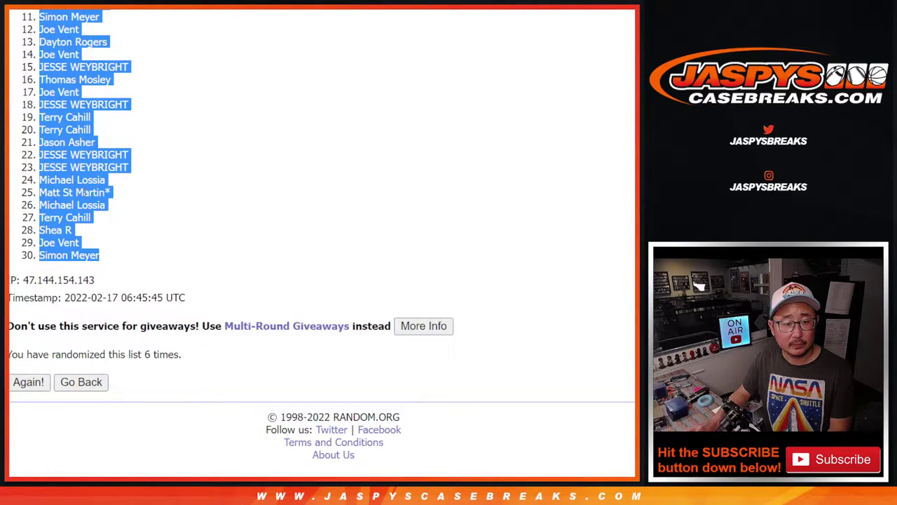
key(ctrl+c)
key(alt+Tab)
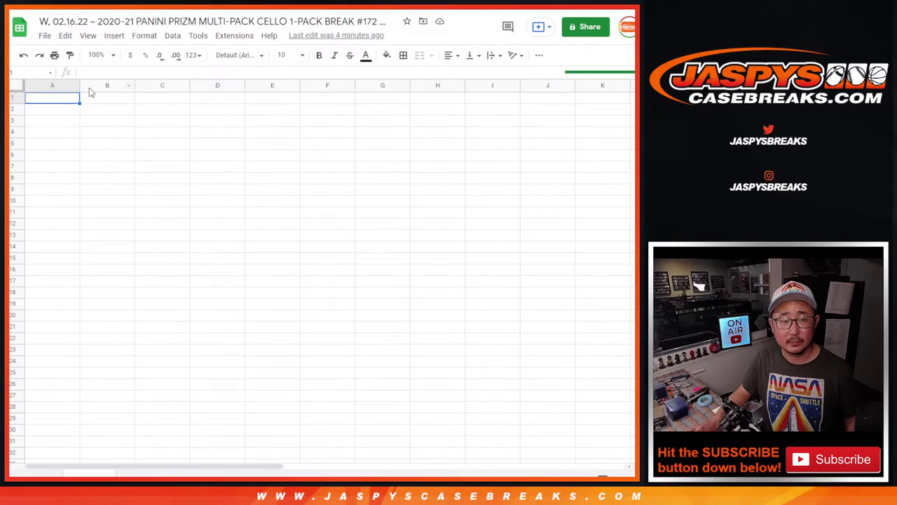
key(ctrl+v)
key(alt+Tab)
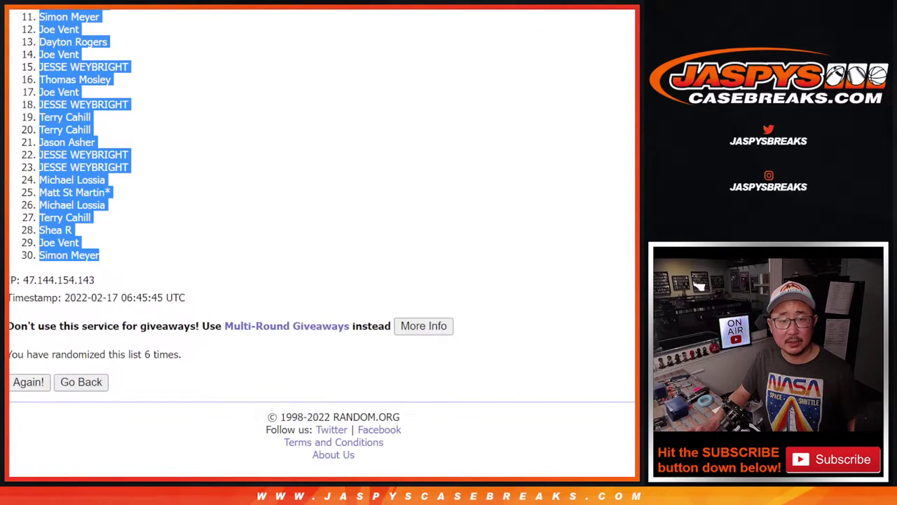
Randomize the NBA team list and reshuffle it until it has been randomized six times.
scroll(19, 393, down, 2)
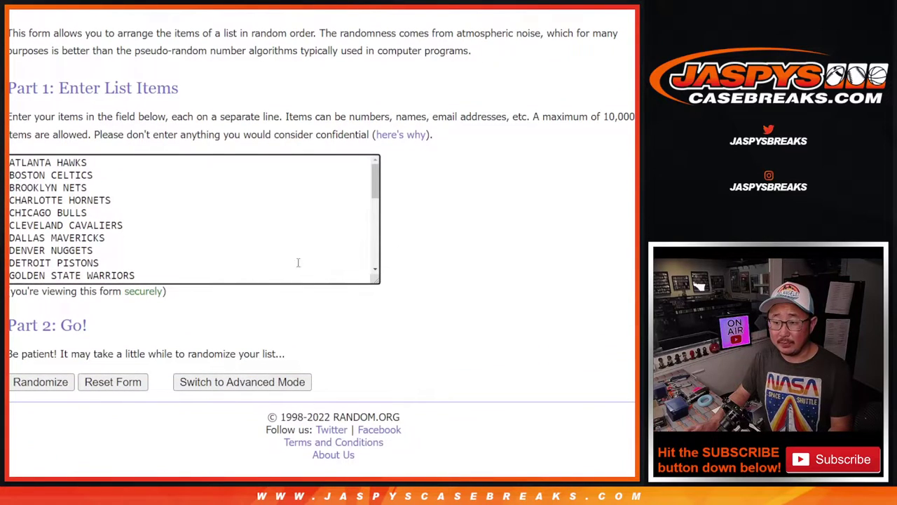
click(19, 390)
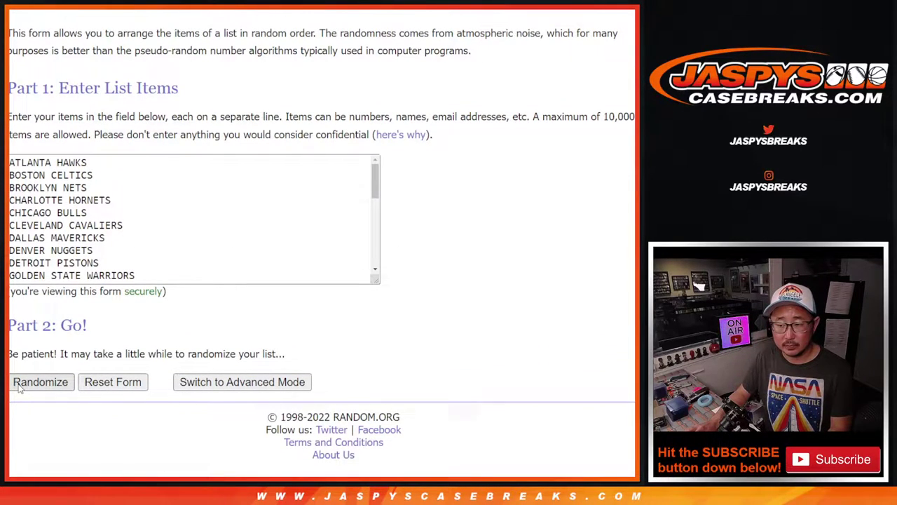
scroll(18, 391, down, 4)
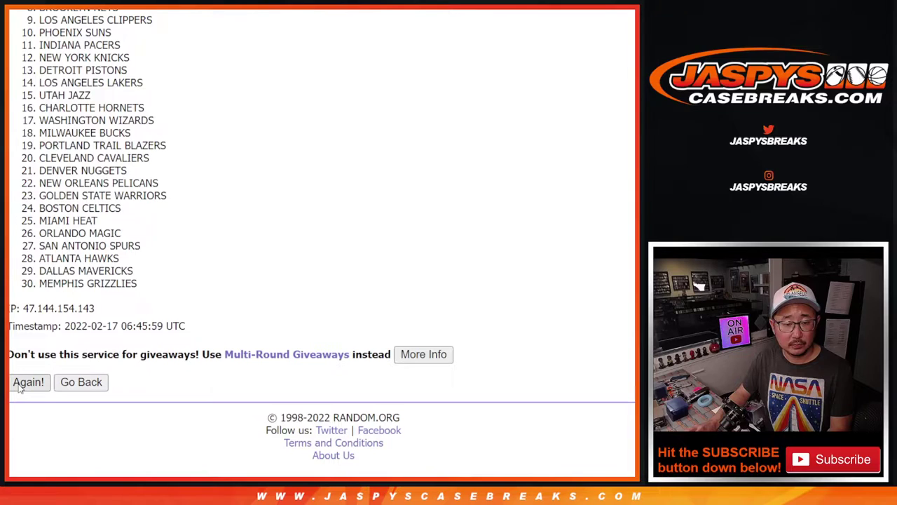
click(28, 382)
scroll(19, 389, down, 5)
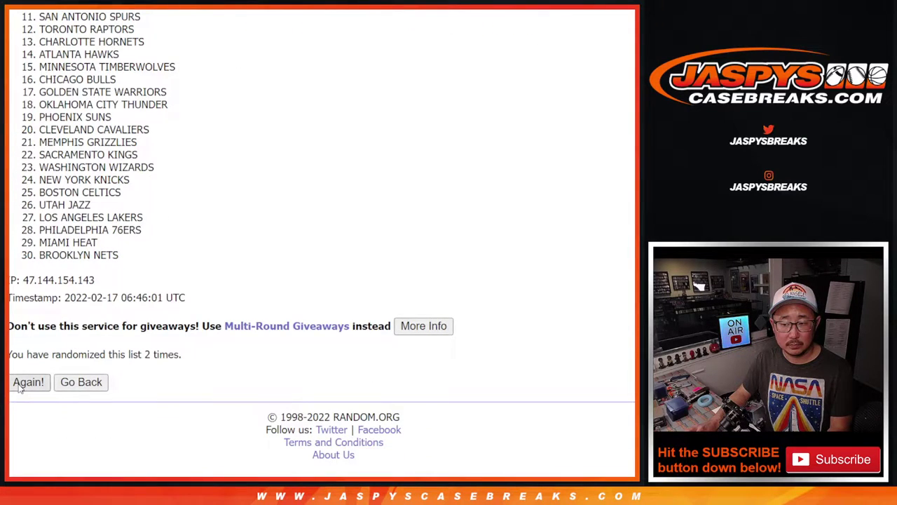
click(20, 387)
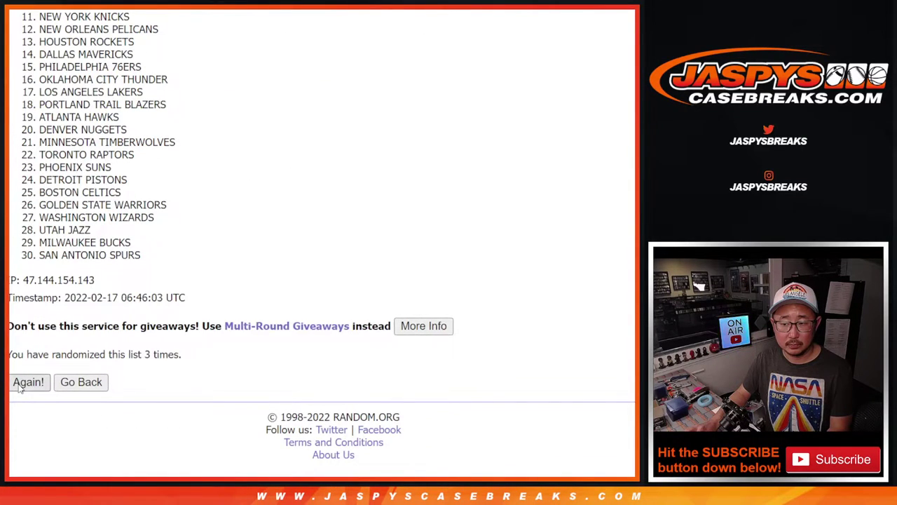
click(20, 387)
click(20, 389)
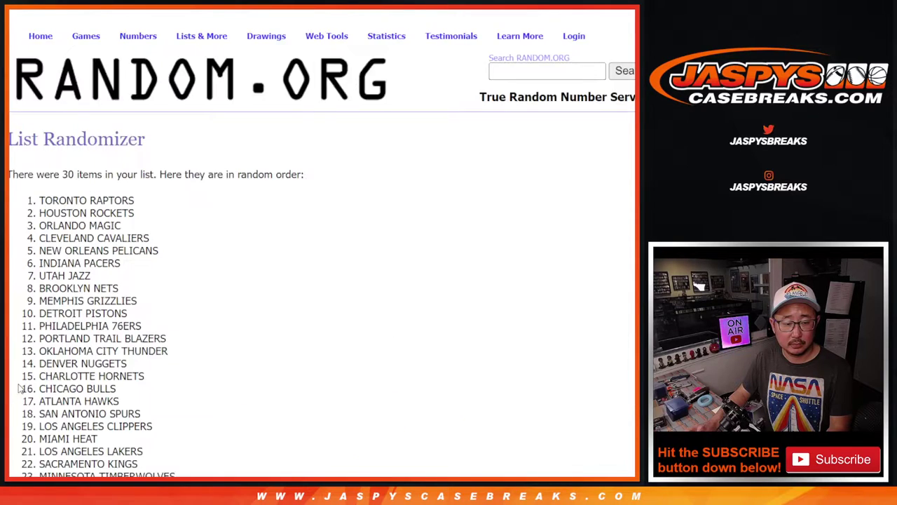
key(Return)
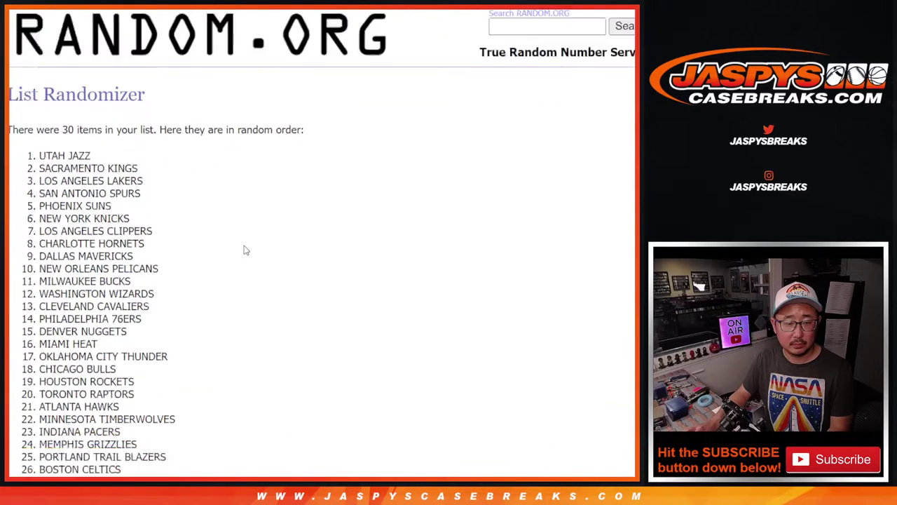
Select items 1–30 of the final team order, Utah Jazz through Orlando Magic.
scroll(238, 310, down, 4)
scroll(238, 311, up, 2)
scroll(238, 311, up, 1)
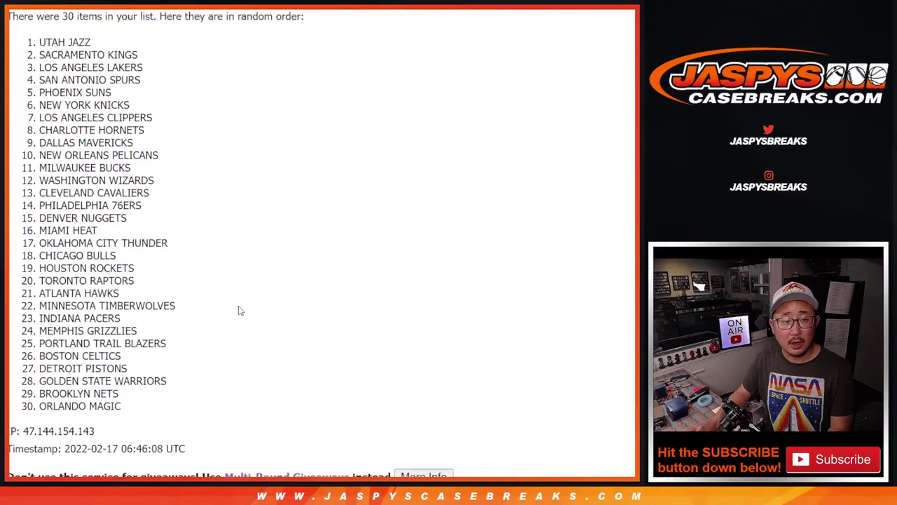
mouse_move(38, 56)
mouse_down()
mouse_move(131, 358)
mouse_move(141, 419)
mouse_up()
scroll(202, 351, down, 2)
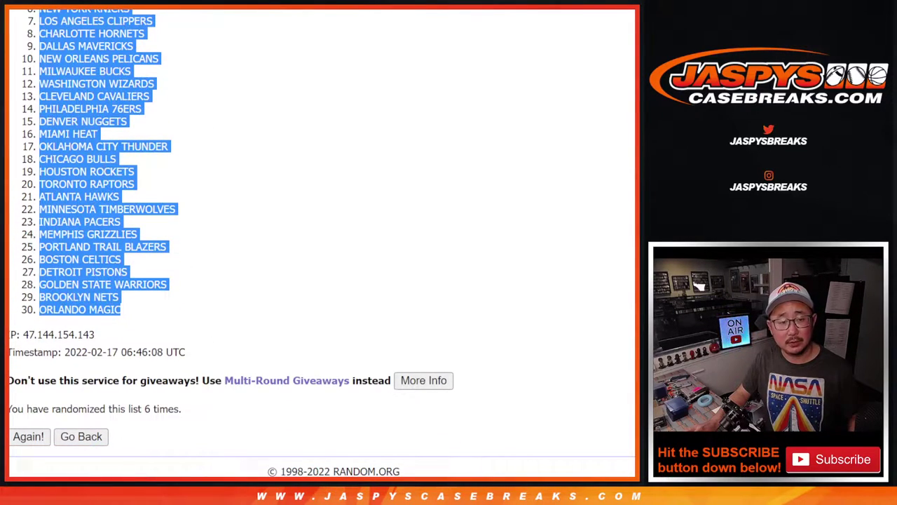
Paste the shuffled team list into column B starting at B1.
key(ctrl+c)
key(alt+Tab)
click(106, 99)
key(ctrl+v)
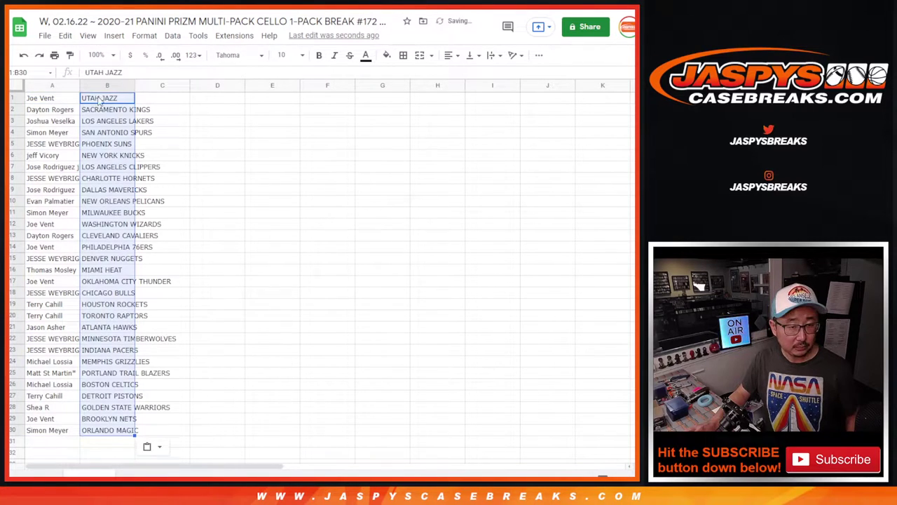
Set the whole sheet to Droid Serif size 12, zoom to 150%, and autofit columns A and B.
click(18, 85)
click(238, 54)
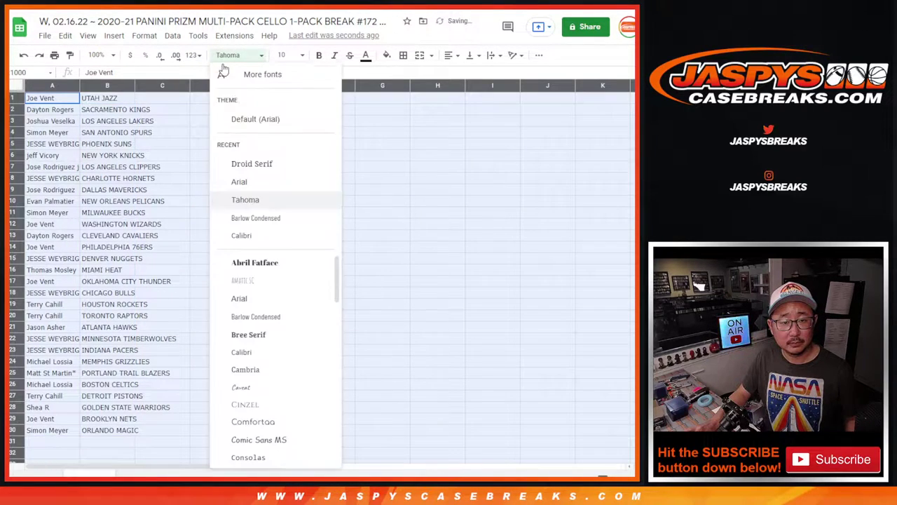
click(256, 163)
click(284, 56)
click(284, 55)
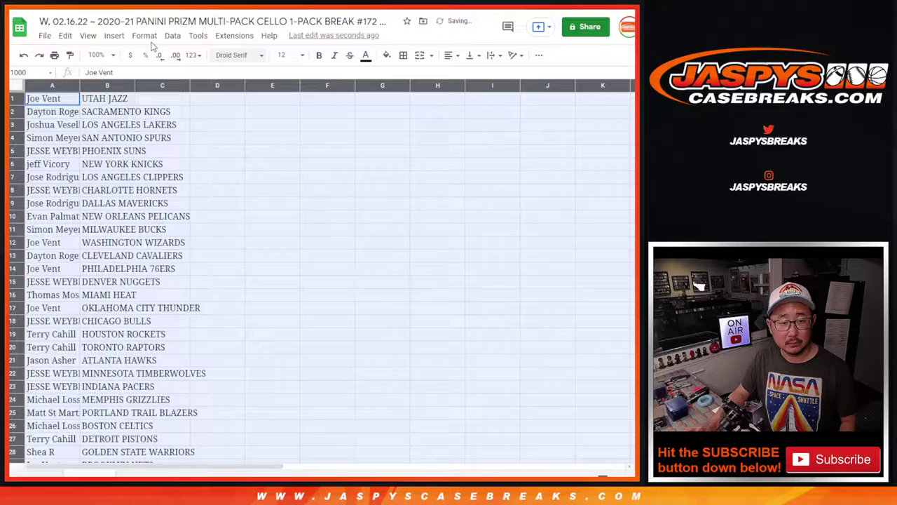
click(98, 55)
click(104, 159)
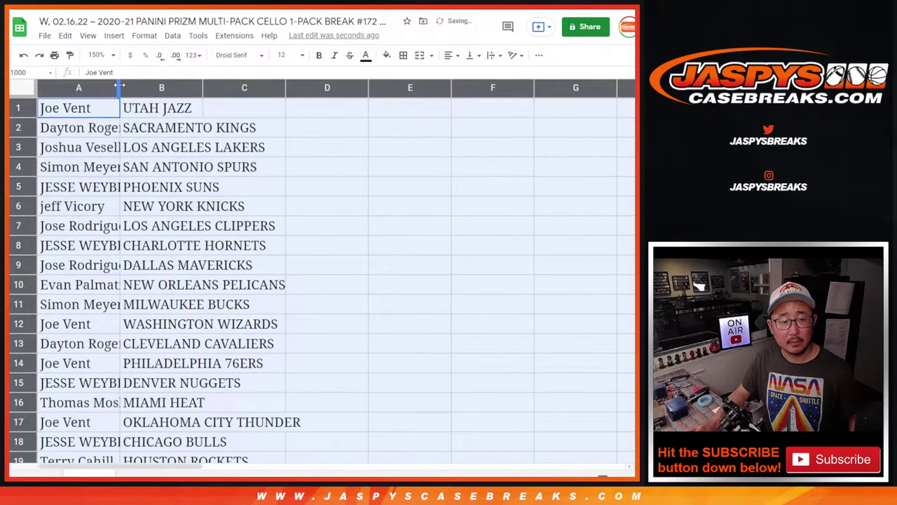
double_click(119, 87)
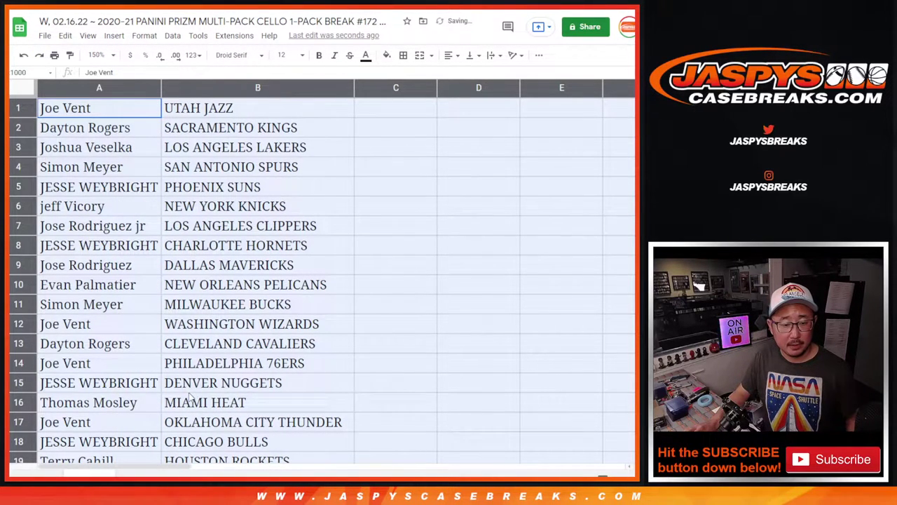
Select the first fifteen name–team pairs, then rows 16 through 30.
shift+click(191, 390)
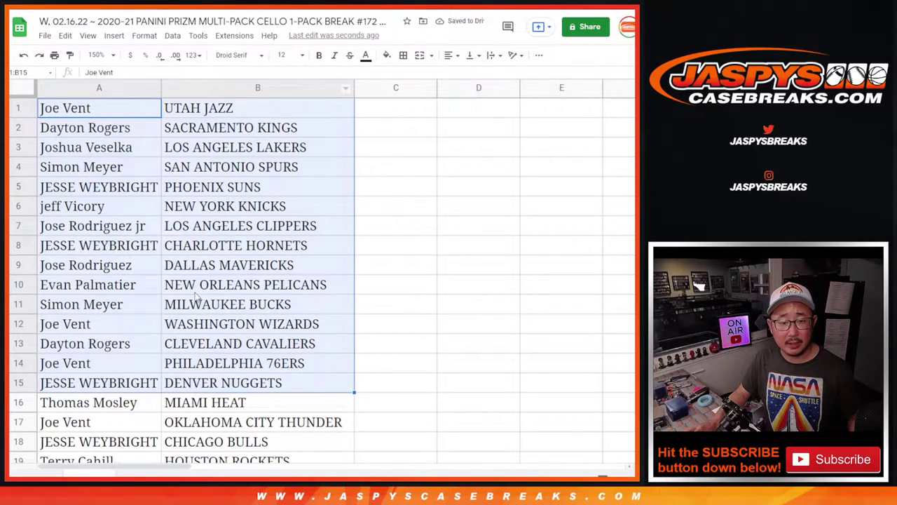
scroll(273, 342, down, 5)
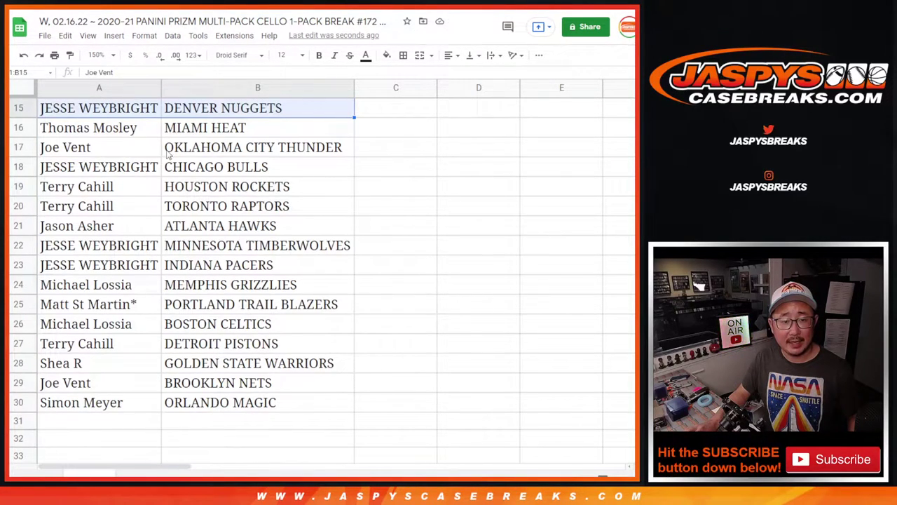
click(149, 133)
shift+click(200, 401)
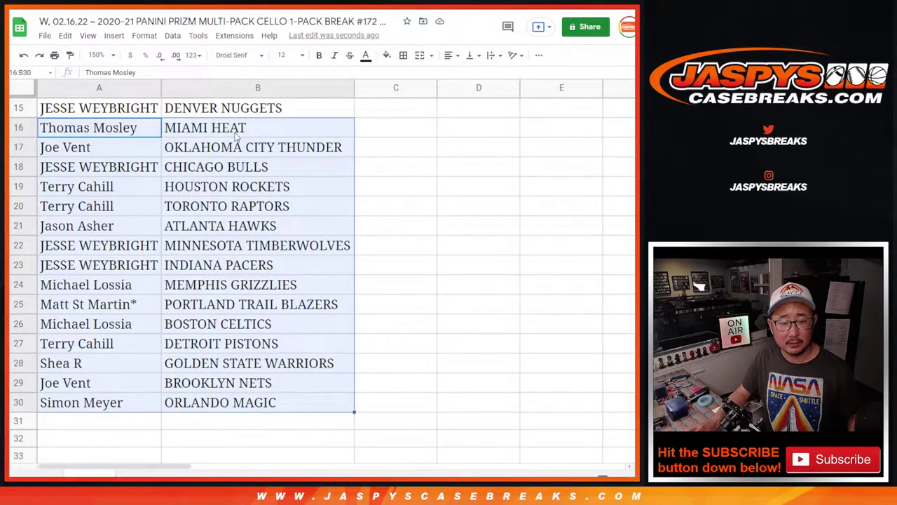
scroll(259, 312, up, 4)
scroll(259, 311, up, 1)
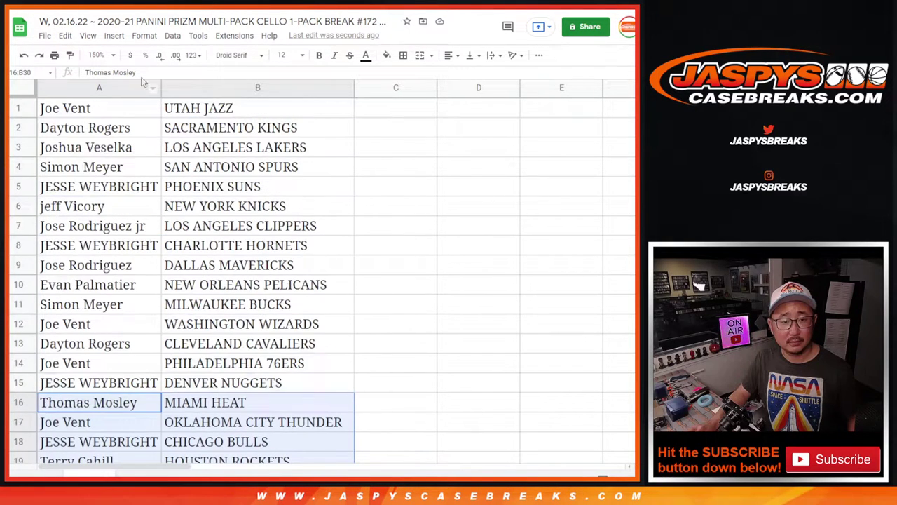
Zoom to 90% and sort the sheet A to Z by the team column.
click(97, 54)
click(99, 109)
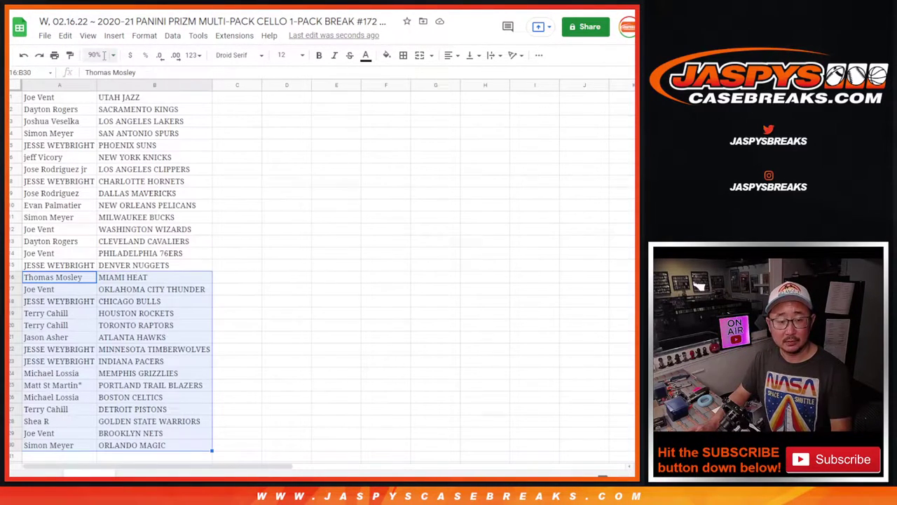
right_click(159, 87)
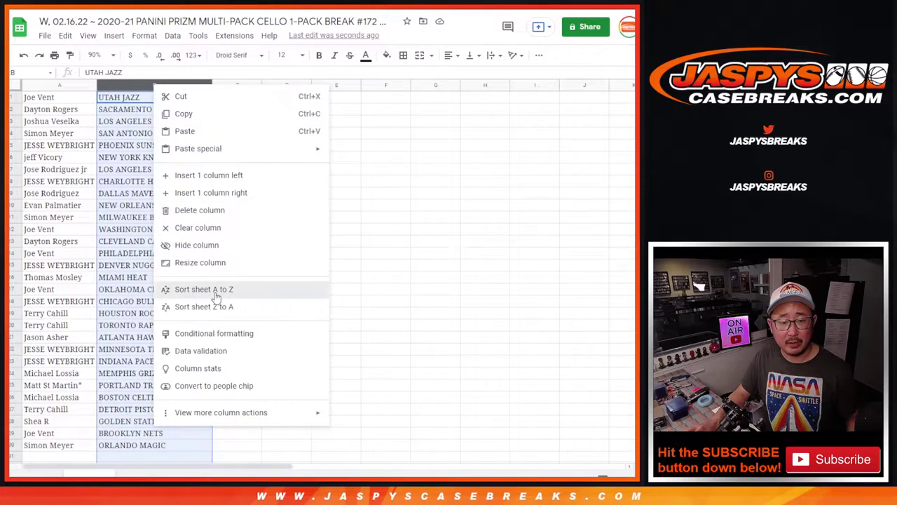
click(212, 290)
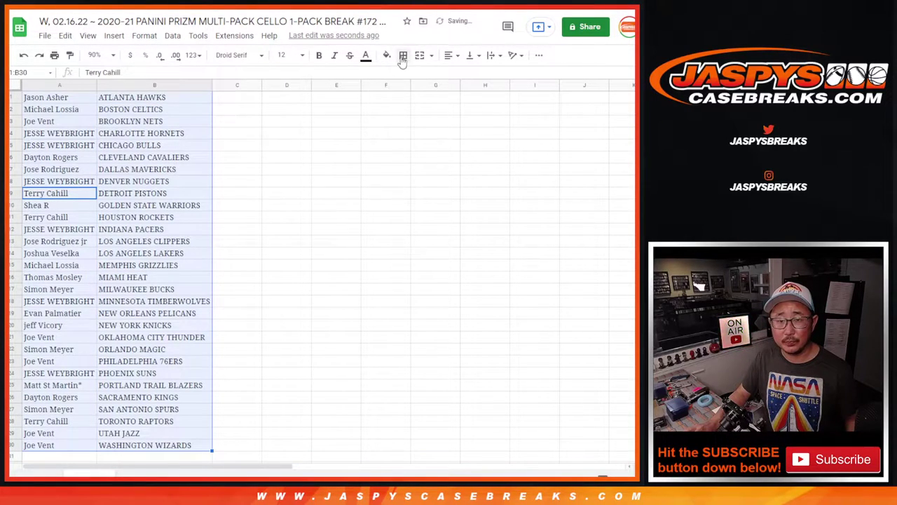
Apply all borders to the table and centre its text.
click(403, 54)
click(408, 76)
click(451, 54)
click(463, 75)
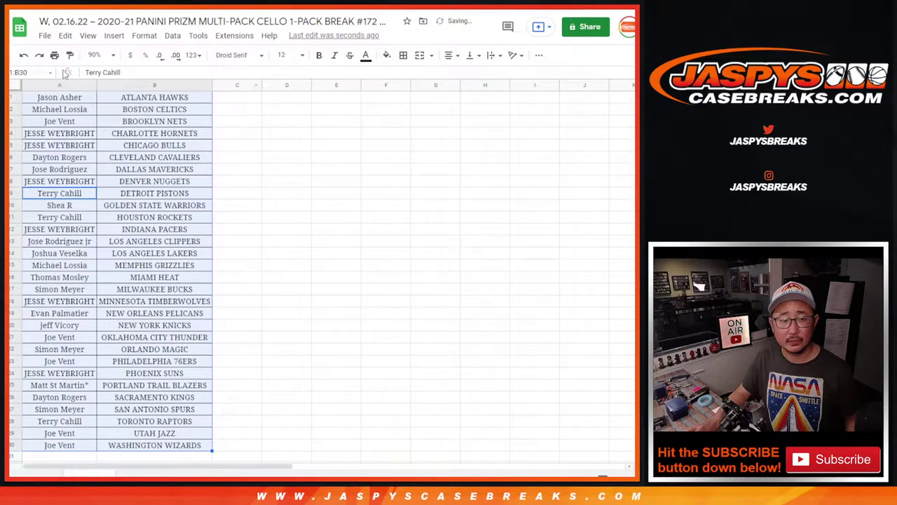
Print the sheet, checking the headers and footers options first.
click(54, 55)
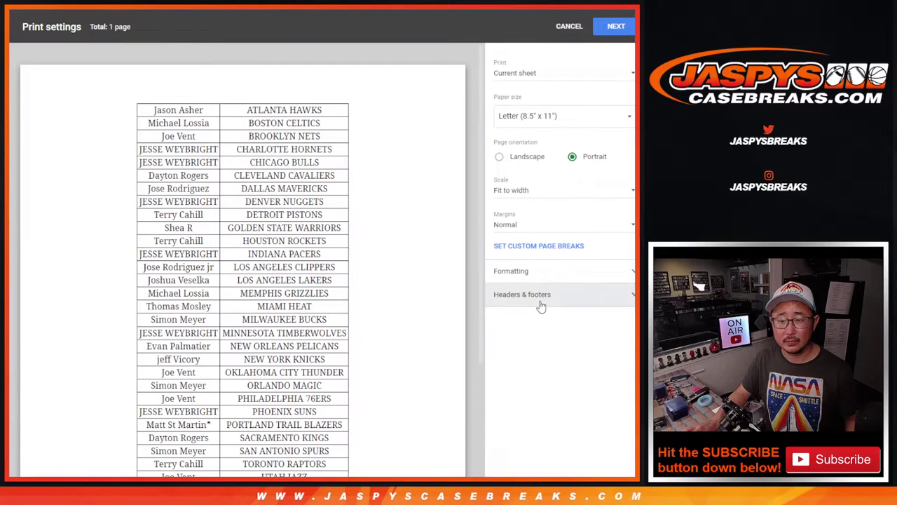
click(539, 296)
click(602, 30)
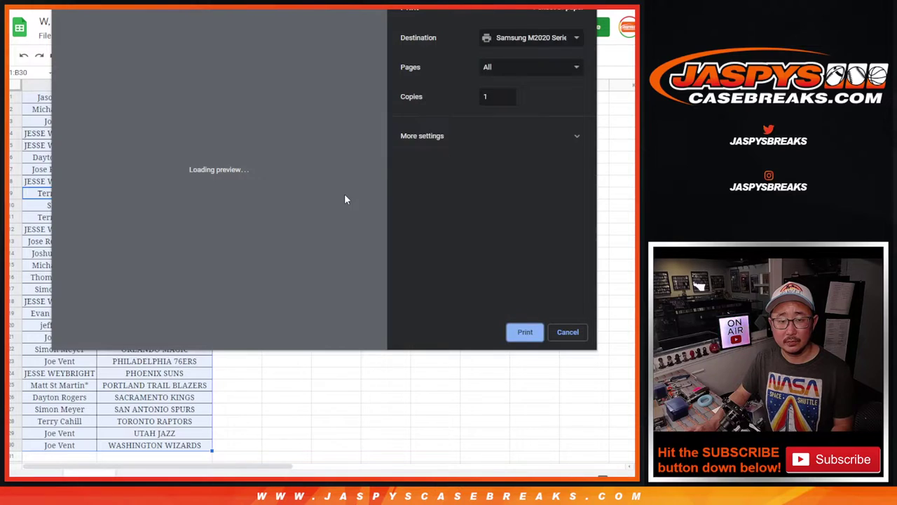
key(Return)
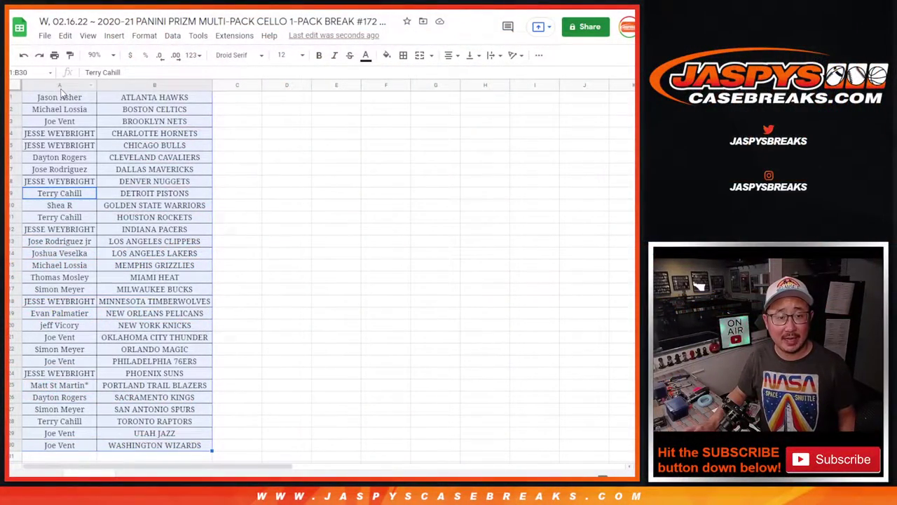
Paste the 30 names into the randomizer field, roll two dice for double sixes, and highlight 8X.
click(63, 97)
scroll(105, 263, down, 3)
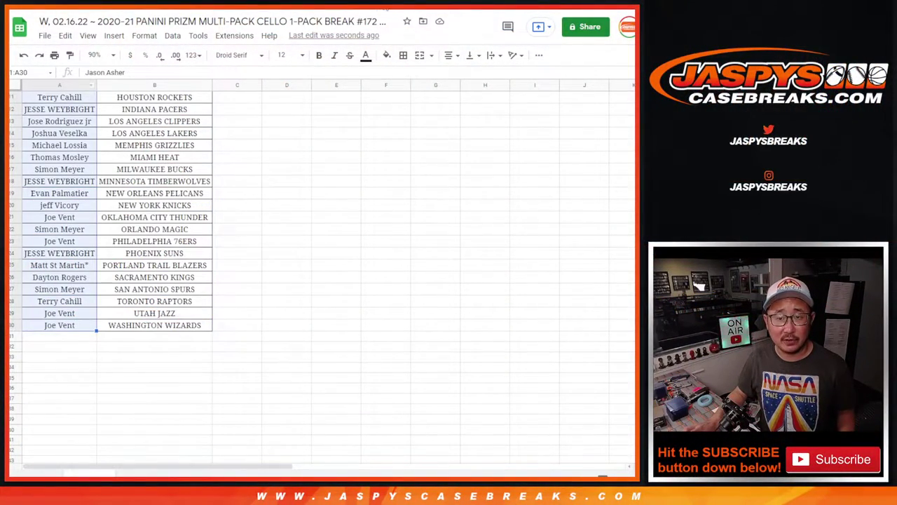
key(ctrl+v)
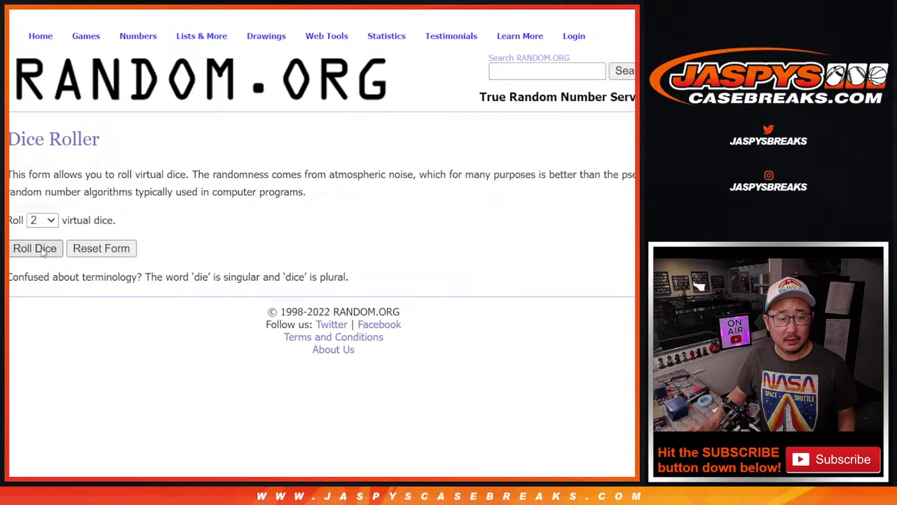
click(43, 251)
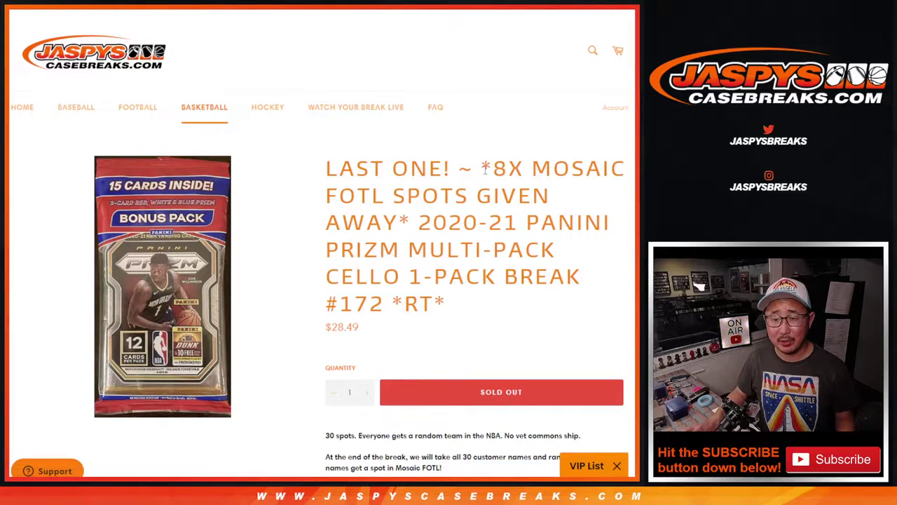
double_click(484, 169)
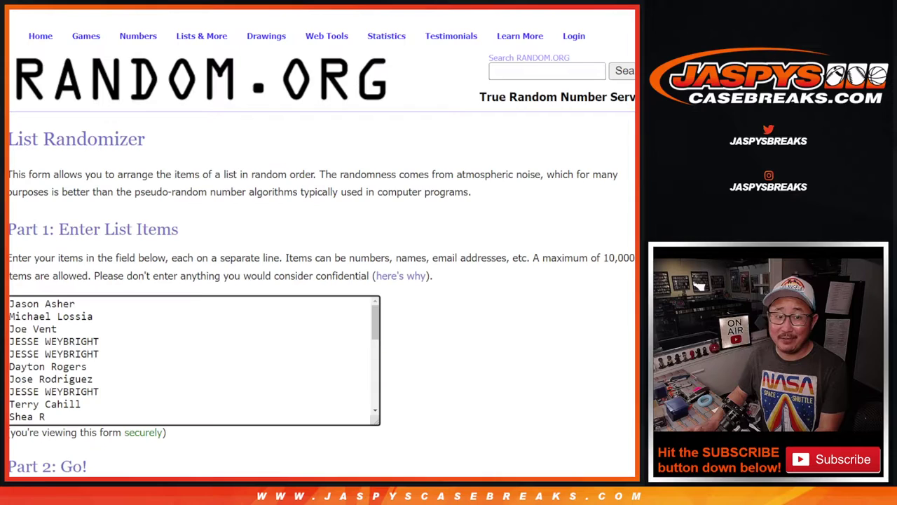
Randomize the pasted 30 names, then reshuffle until the list shows 12 randomizations.
scroll(315, 281, down, 2)
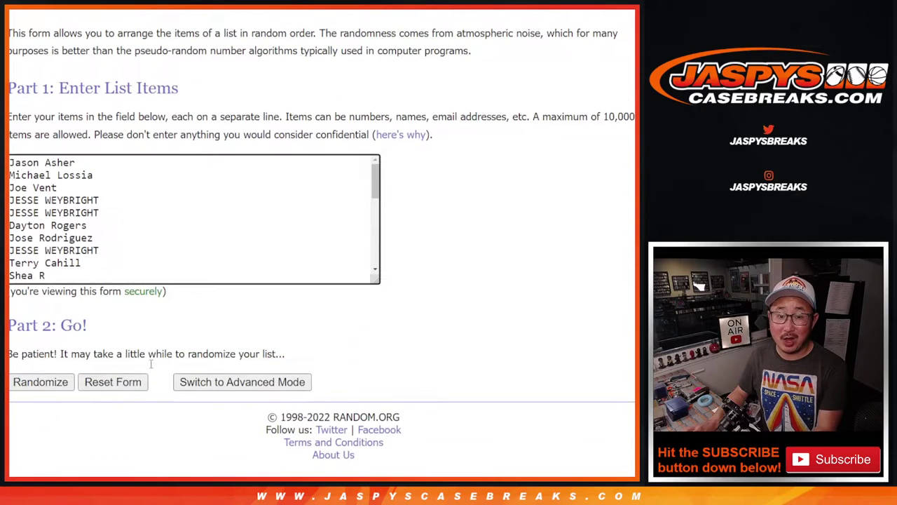
click(35, 387)
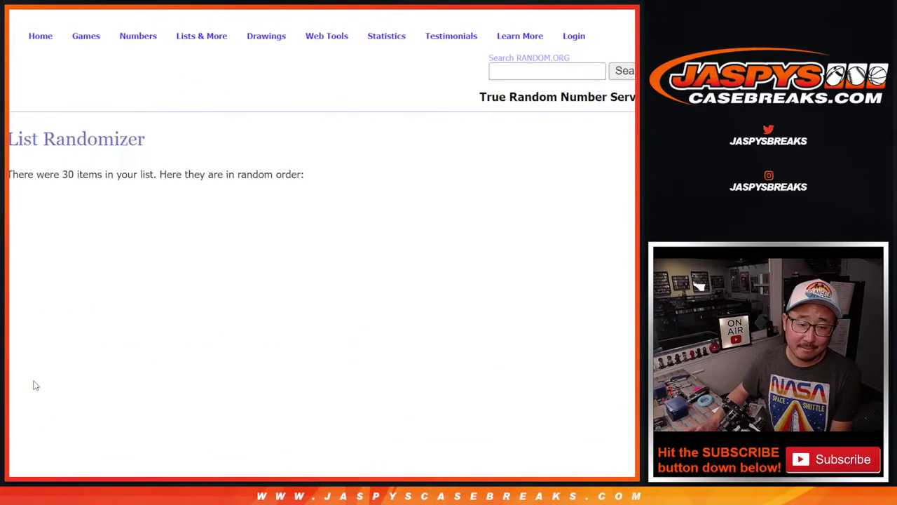
scroll(34, 383, down, 4)
click(23, 382)
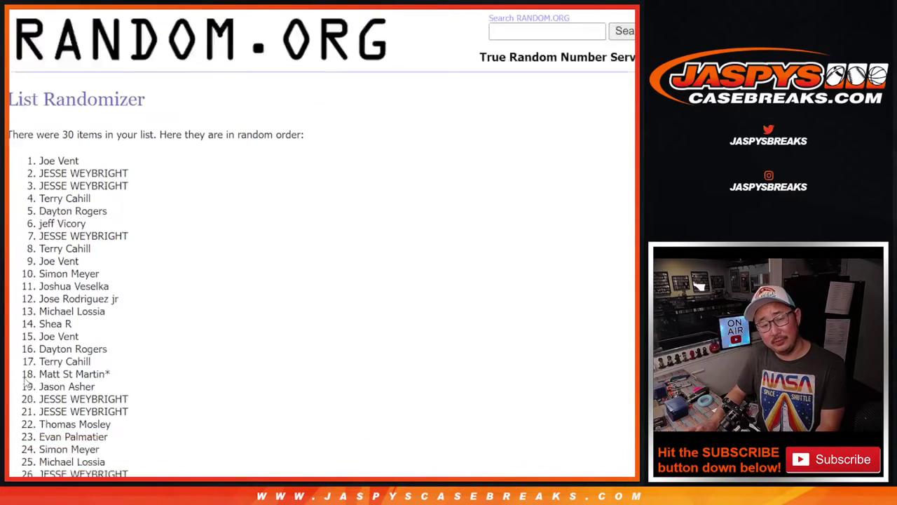
scroll(23, 383, down, 4)
click(23, 382)
scroll(24, 382, down, 4)
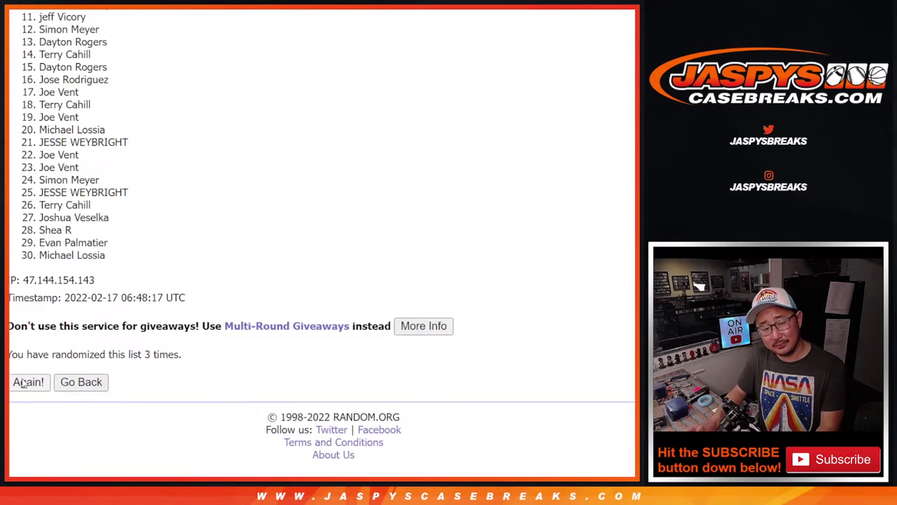
click(24, 382)
scroll(23, 382, down, 4)
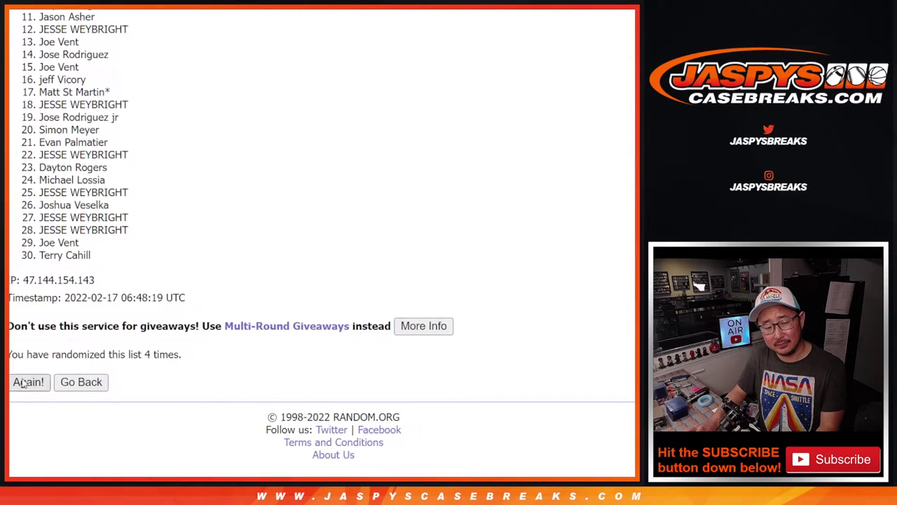
click(23, 382)
scroll(23, 382, down, 4)
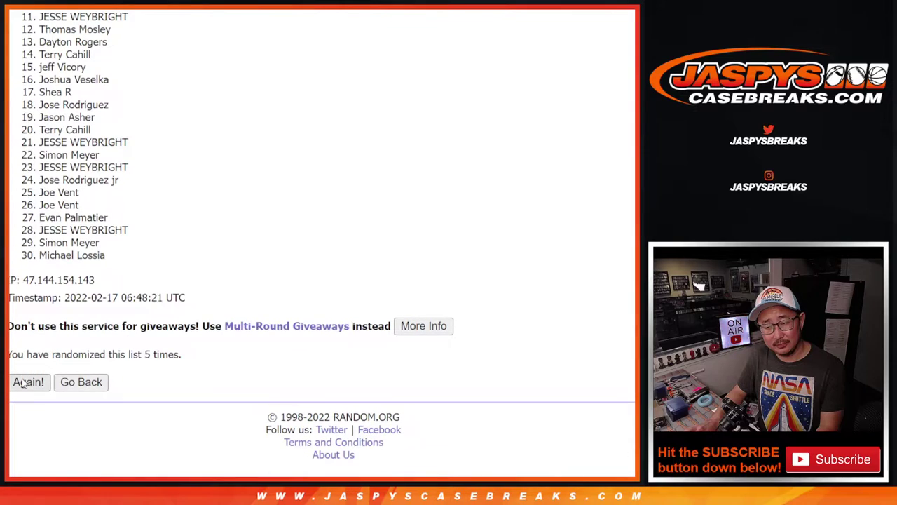
click(23, 382)
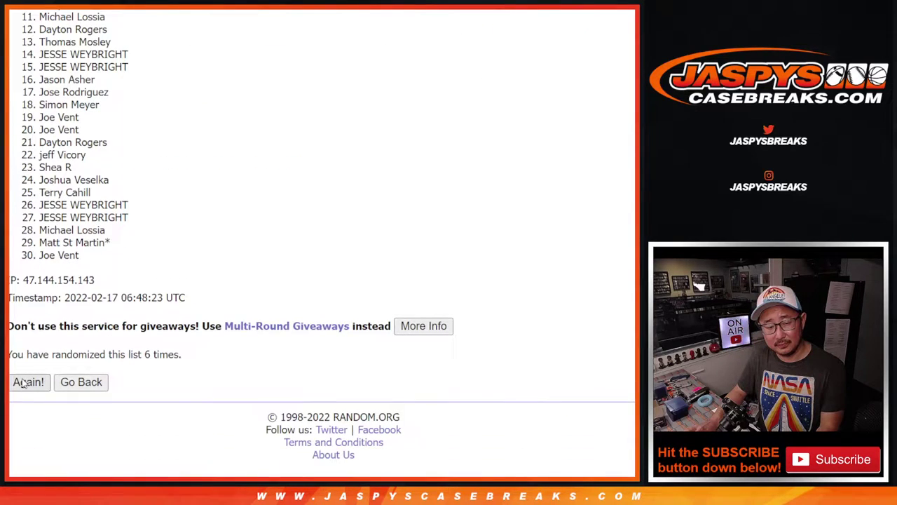
click(21, 382)
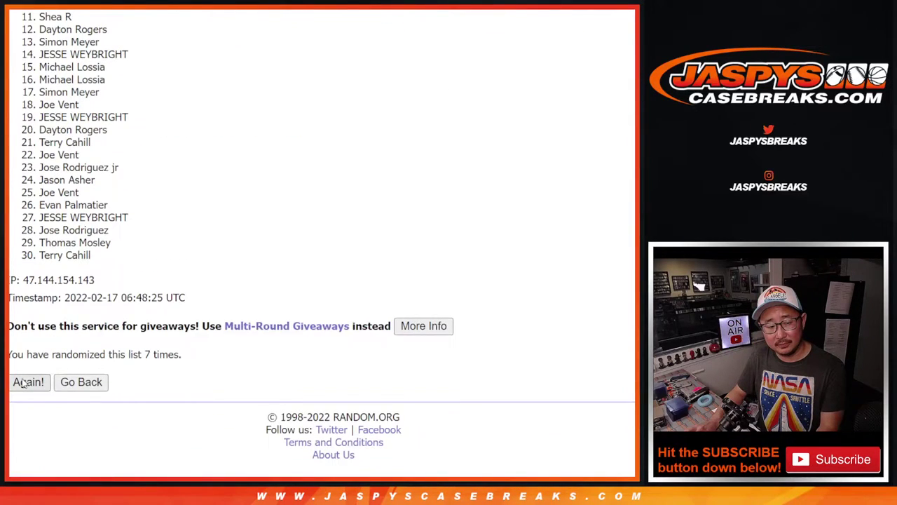
click(22, 383)
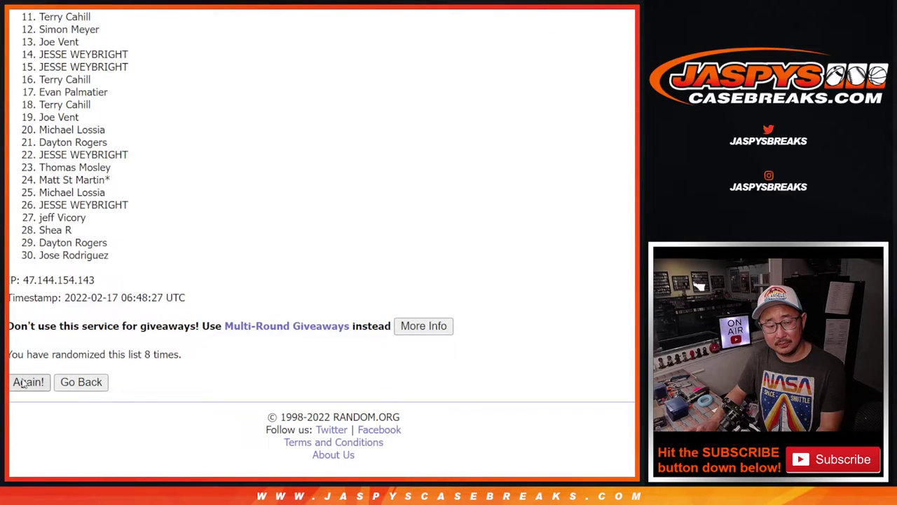
click(21, 383)
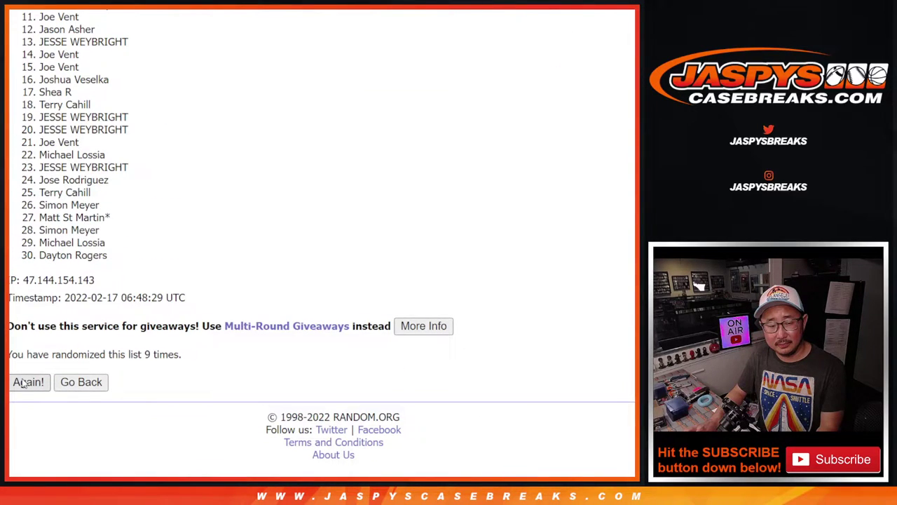
click(22, 383)
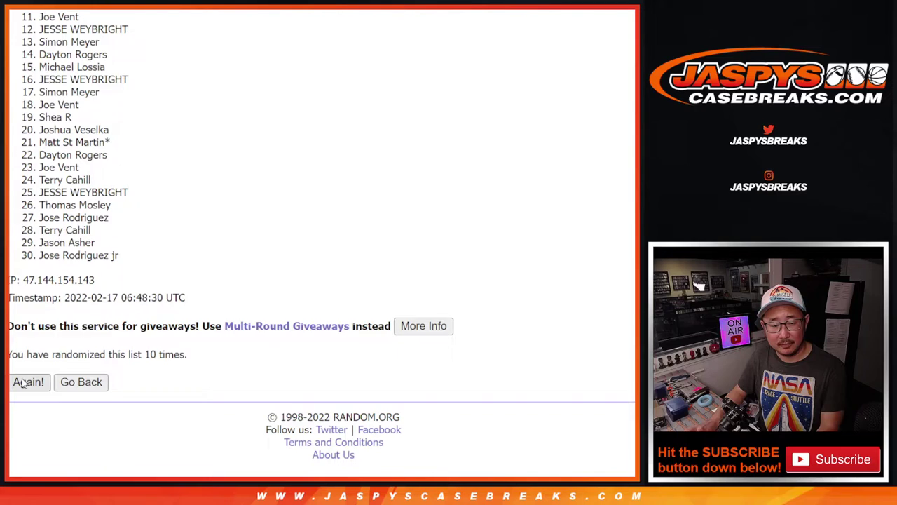
click(22, 382)
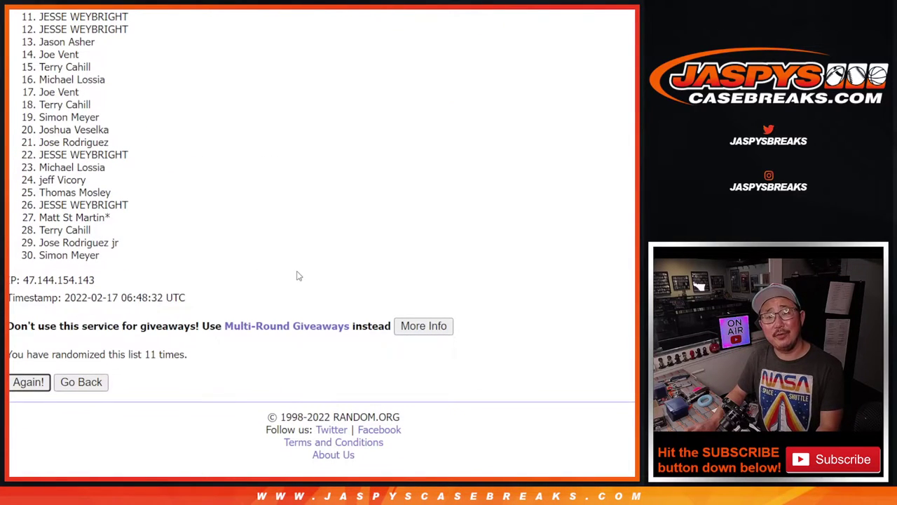
key(Return)
Select entries 1 through 8 at the top of the twelfth shuffle as the winners.
scroll(322, 238, up, 1)
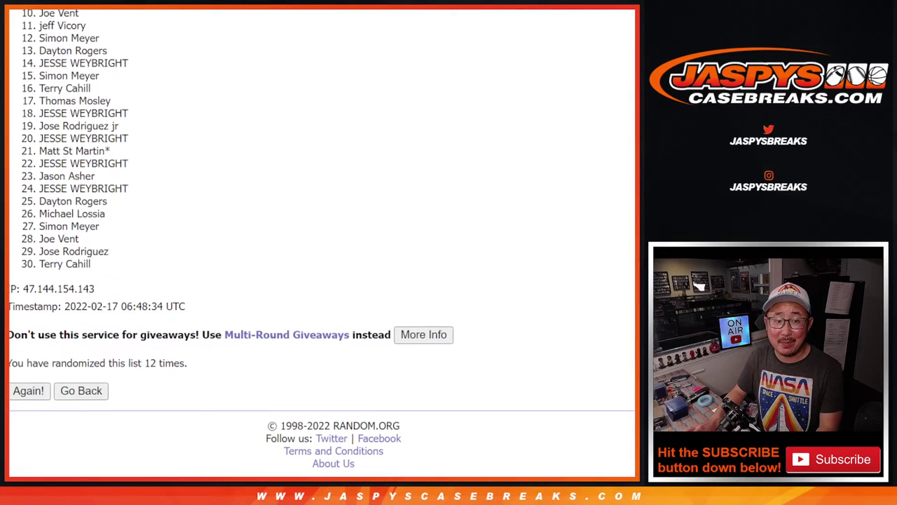
scroll(322, 238, up, 1)
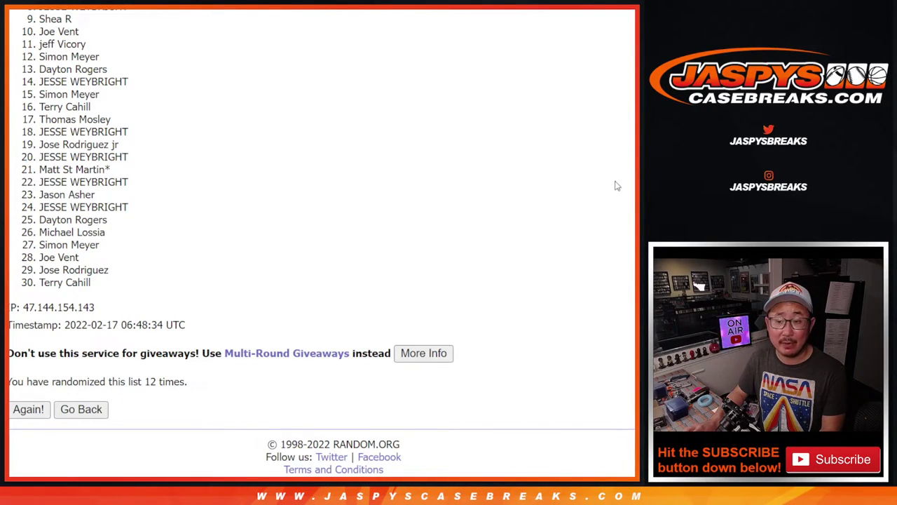
scroll(321, 243, up, 2)
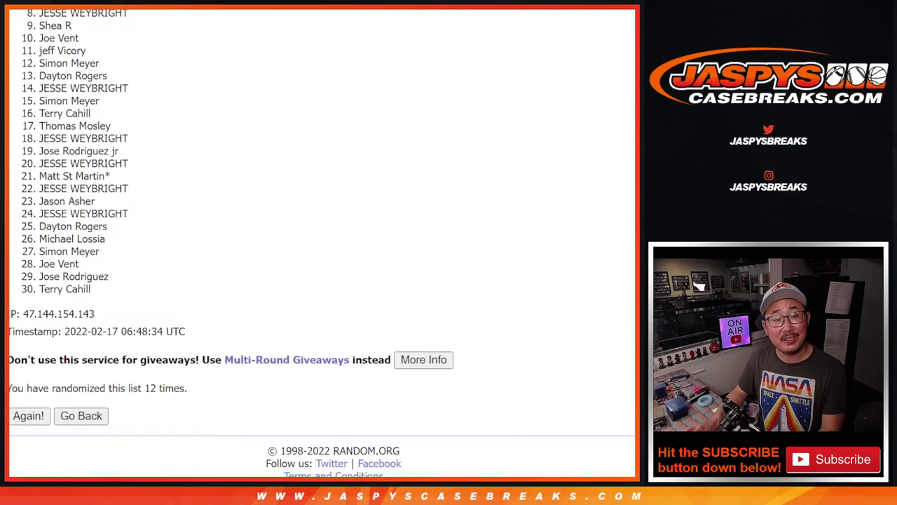
scroll(322, 242, up, 2)
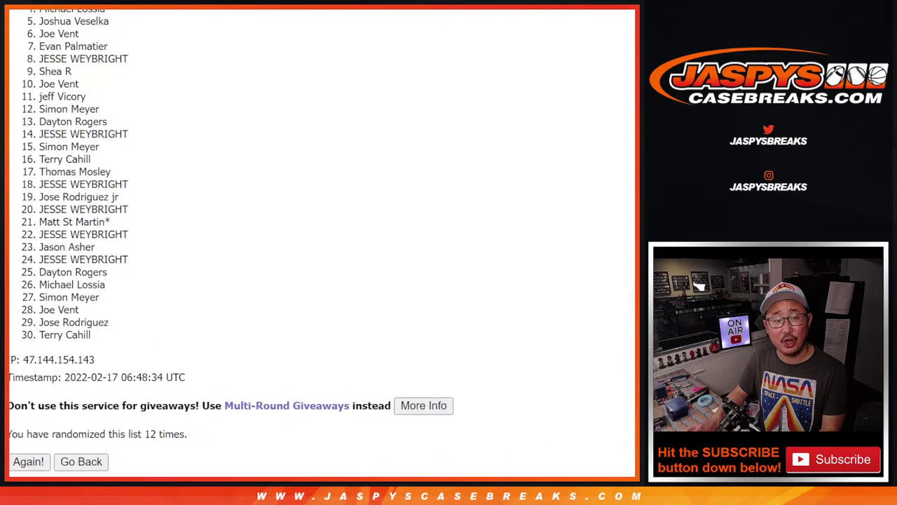
scroll(547, 128, up, 1)
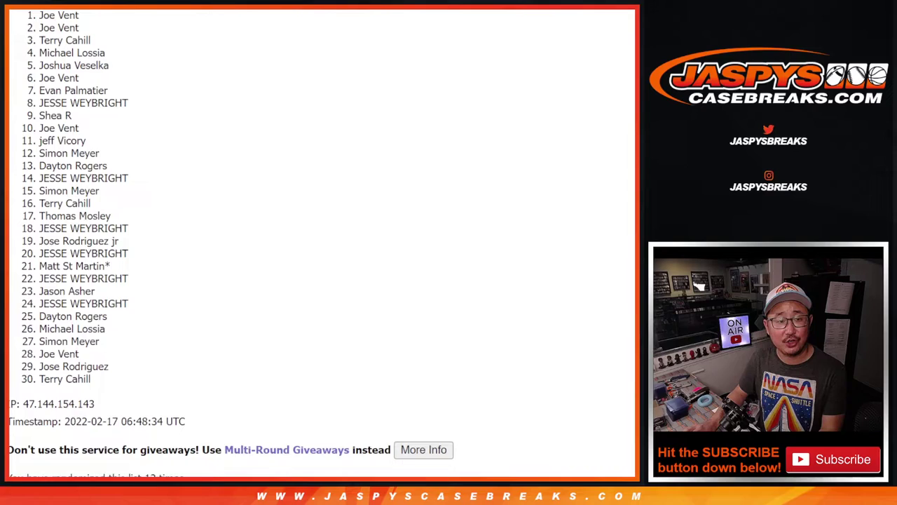
mouse_move(37, 19)
mouse_down()
mouse_move(128, 82)
mouse_move(146, 110)
mouse_up()
scroll(243, 154, down, 2)
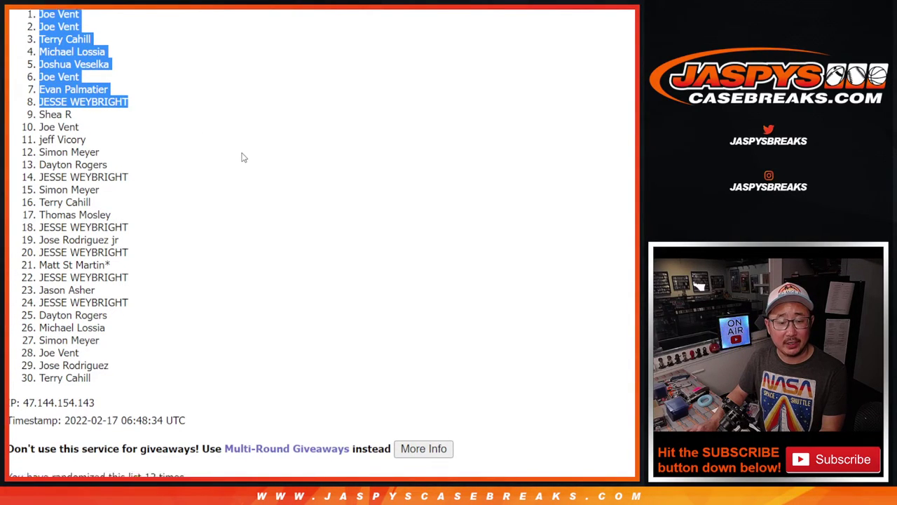
scroll(258, 160, up, 2)
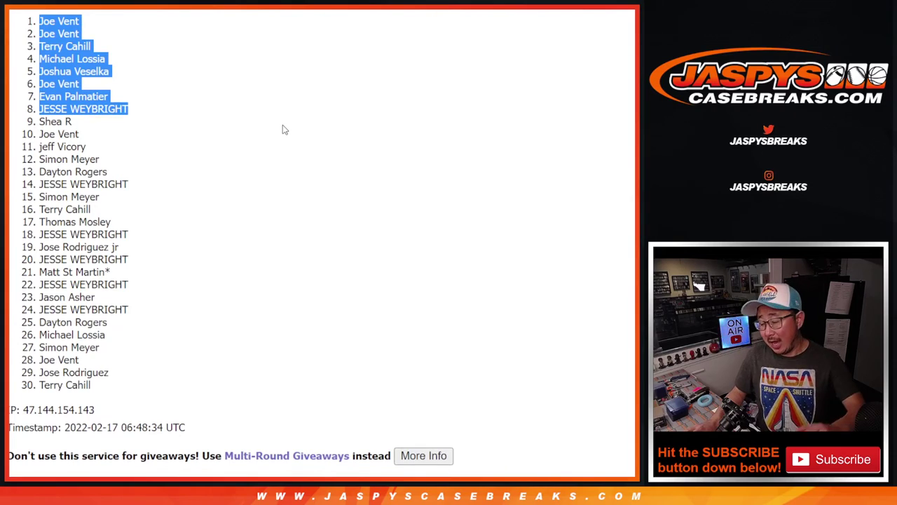